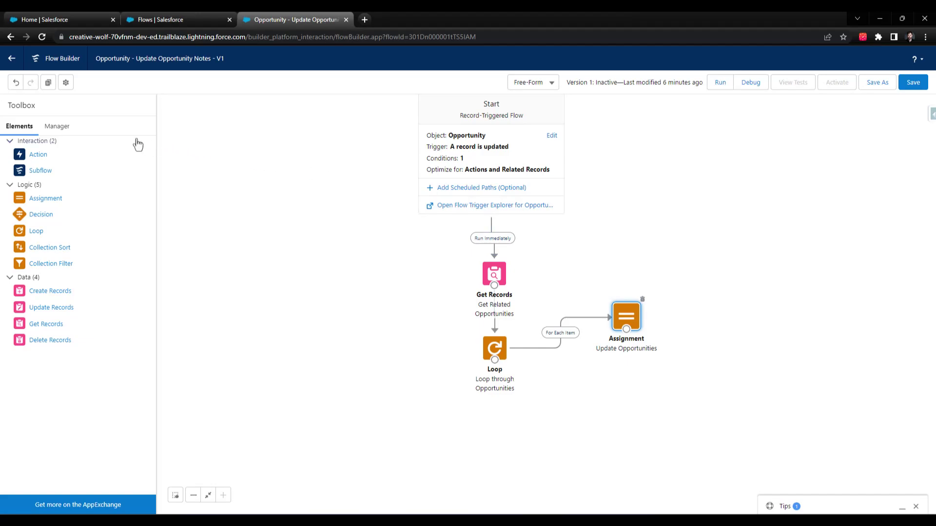
- Switch the Toolbox to the Manager resource list and start a new flow resource
click(58, 128)
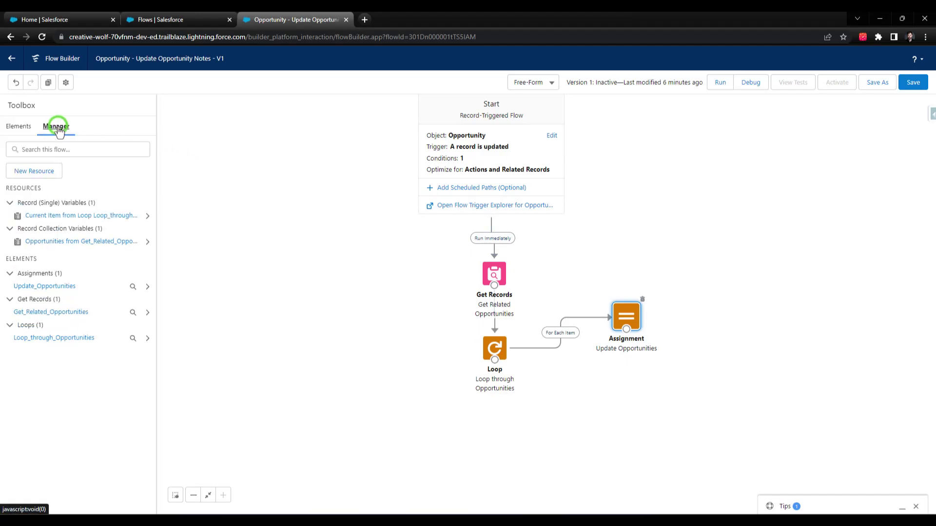
click(56, 174)
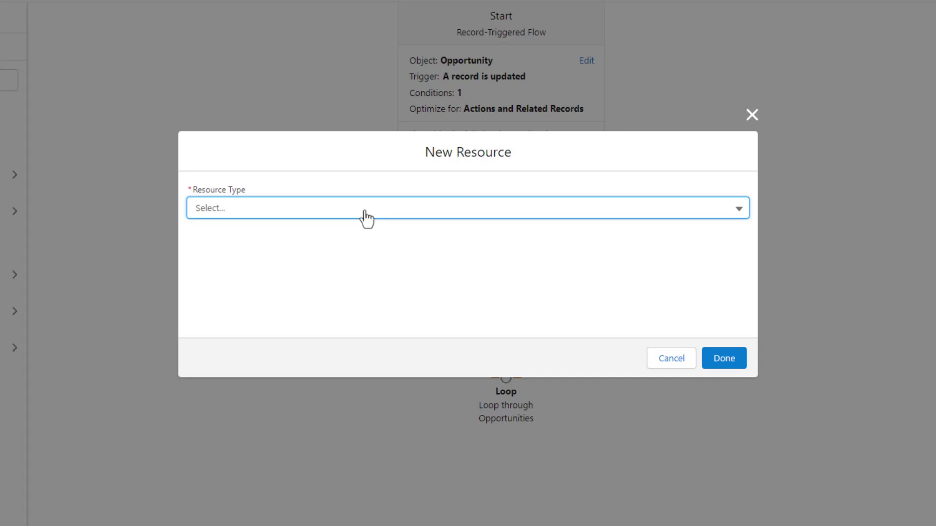
- Create variable UpdatedOpportunityCollection: Record data type, multiple values allowed, Opportunity object
click(366, 208)
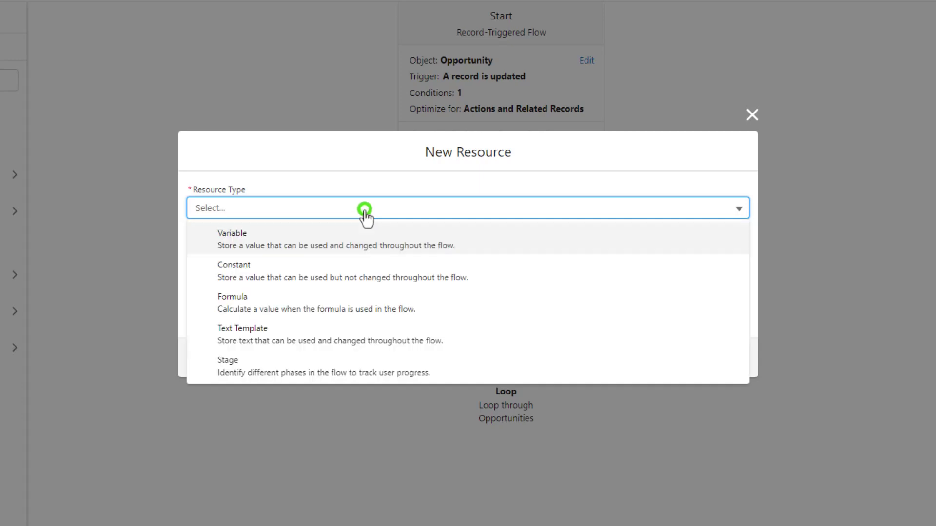
click(245, 241)
click(294, 241)
text(upda)
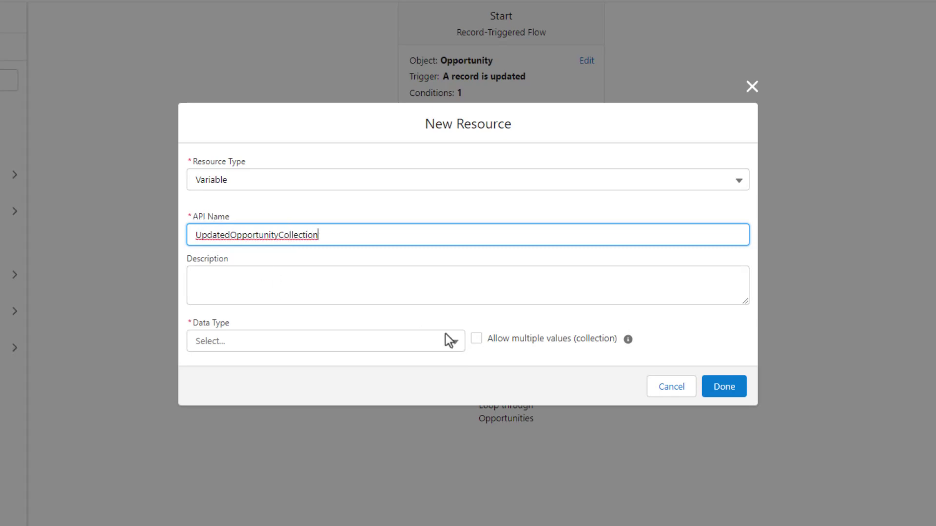
click(397, 340)
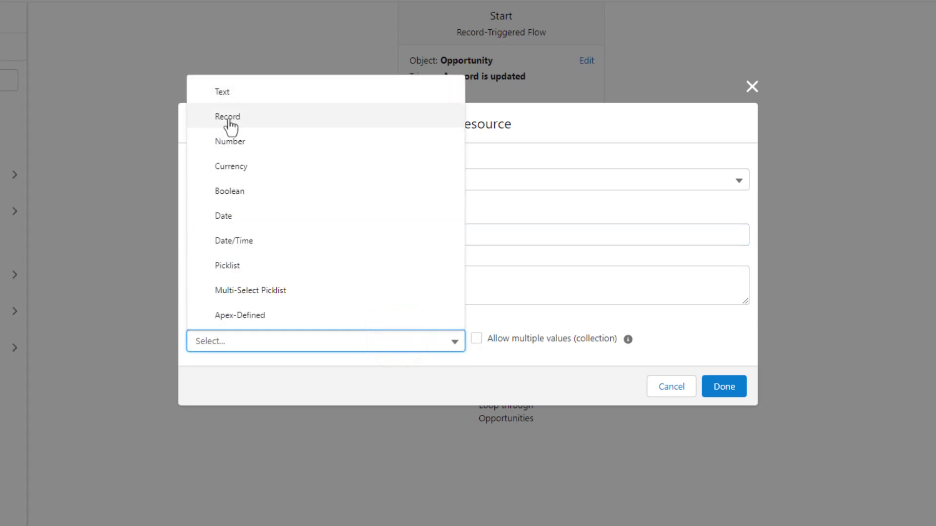
click(273, 117)
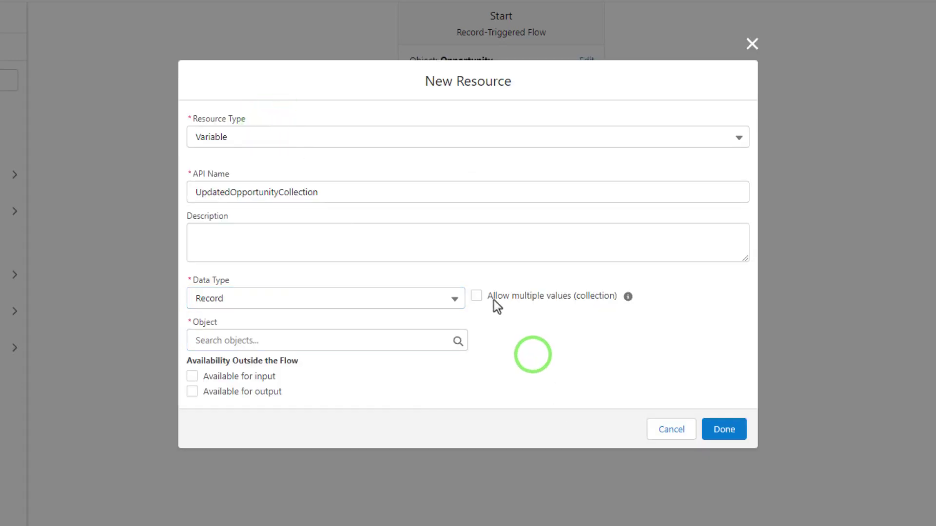
click(515, 298)
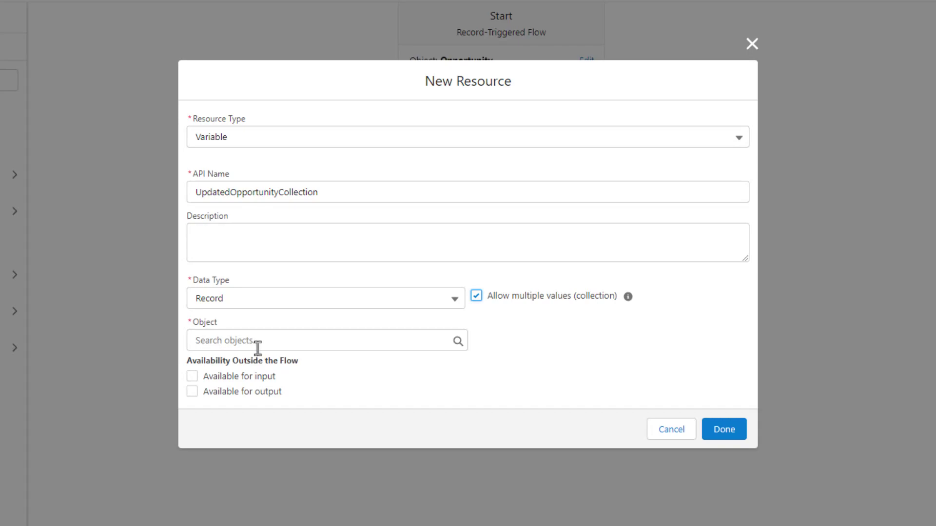
click(239, 338)
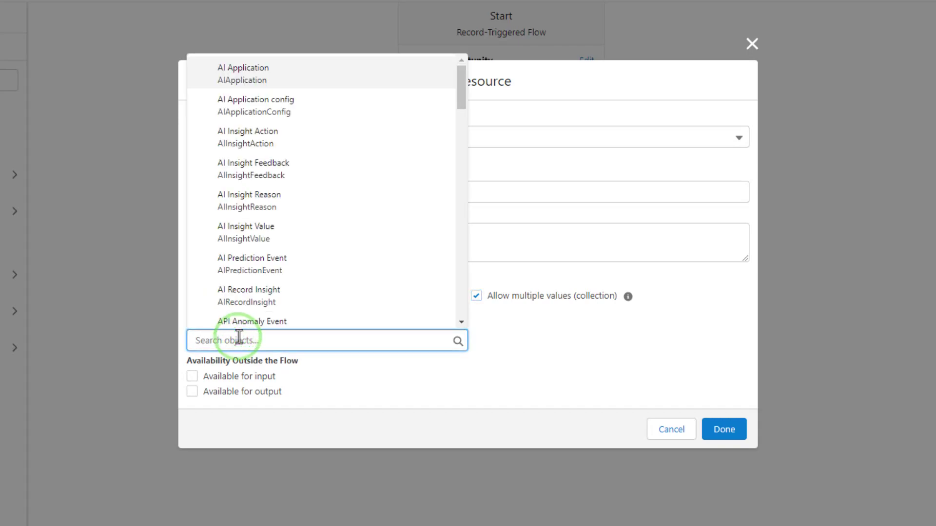
text(oppo)
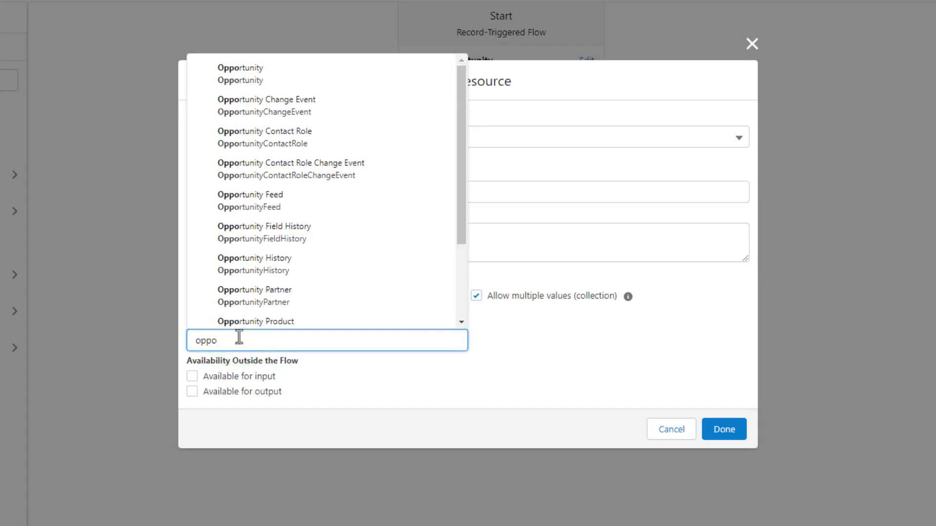
click(272, 78)
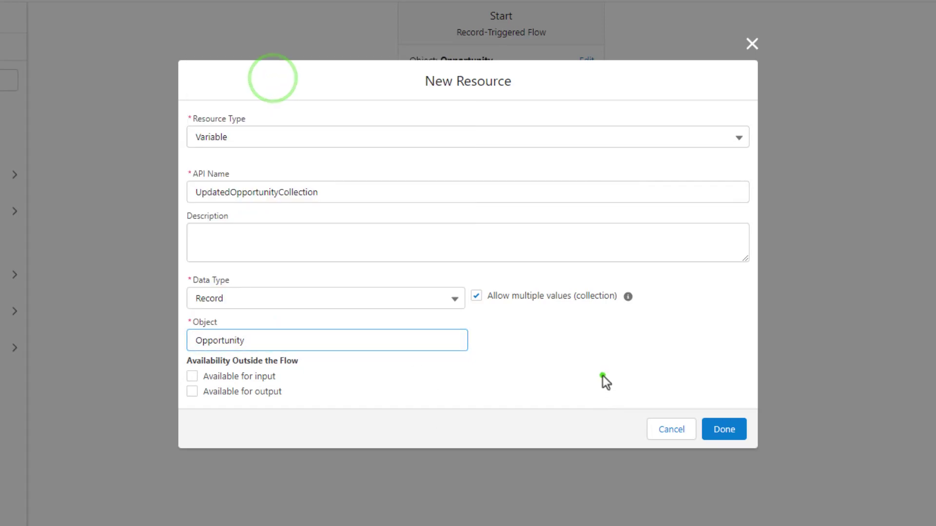
click(728, 435)
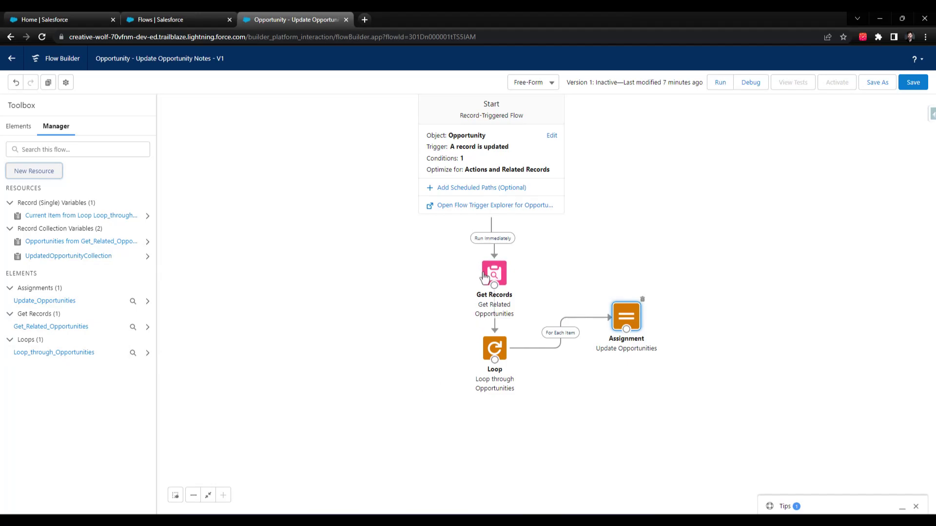
- Add a Update Opportunities row: UpdatedOpportunityCollection, operator Add, value Current Item from Loop
double_click(622, 322)
click(281, 343)
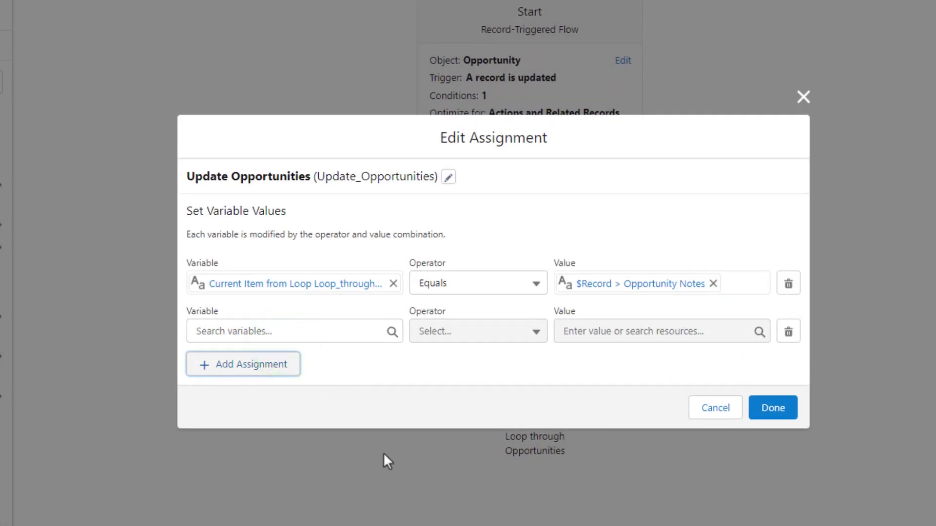
click(330, 334)
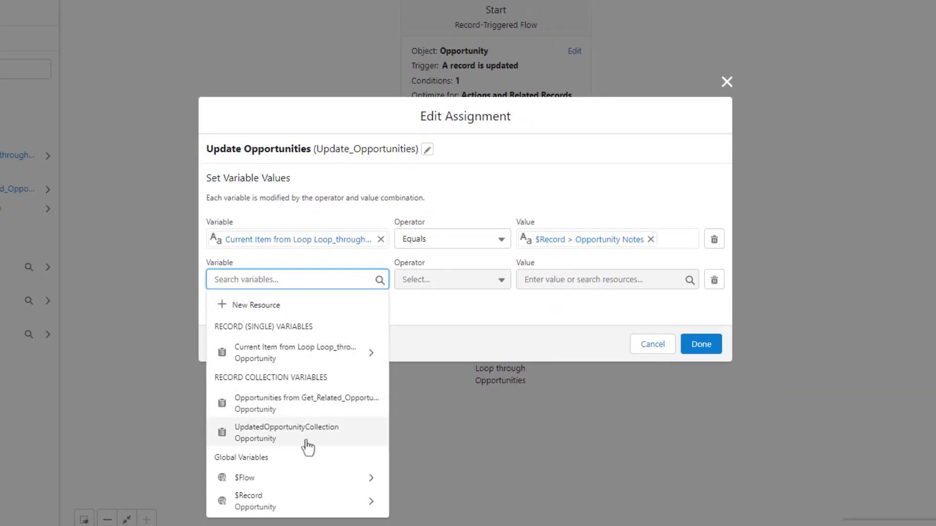
click(308, 433)
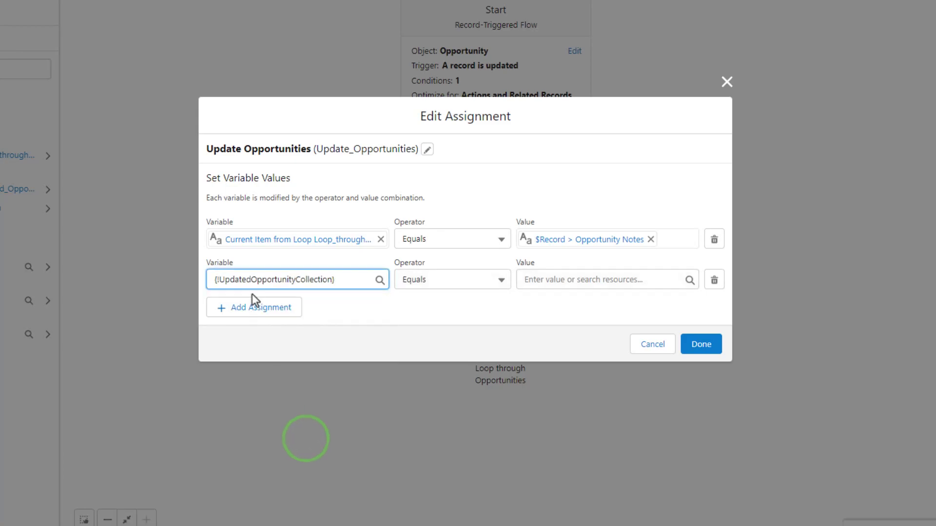
click(243, 259)
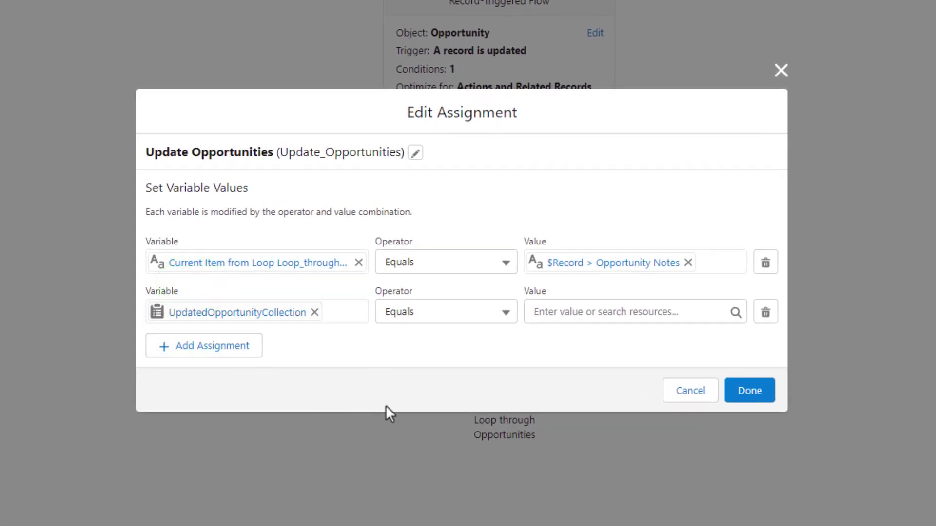
click(453, 312)
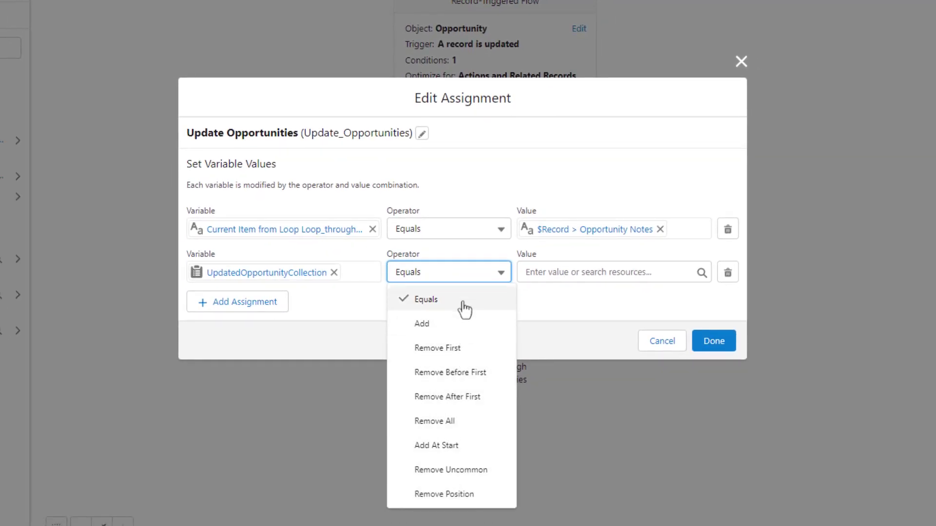
click(459, 325)
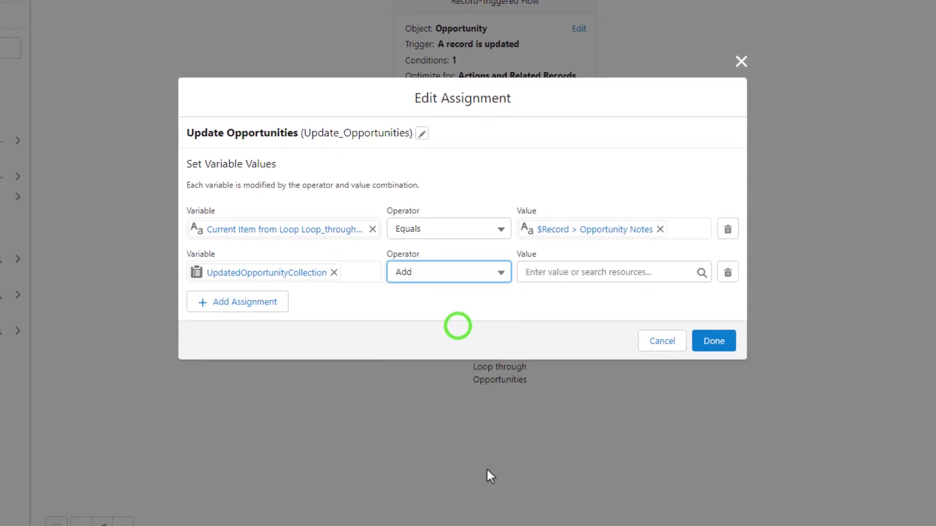
click(556, 274)
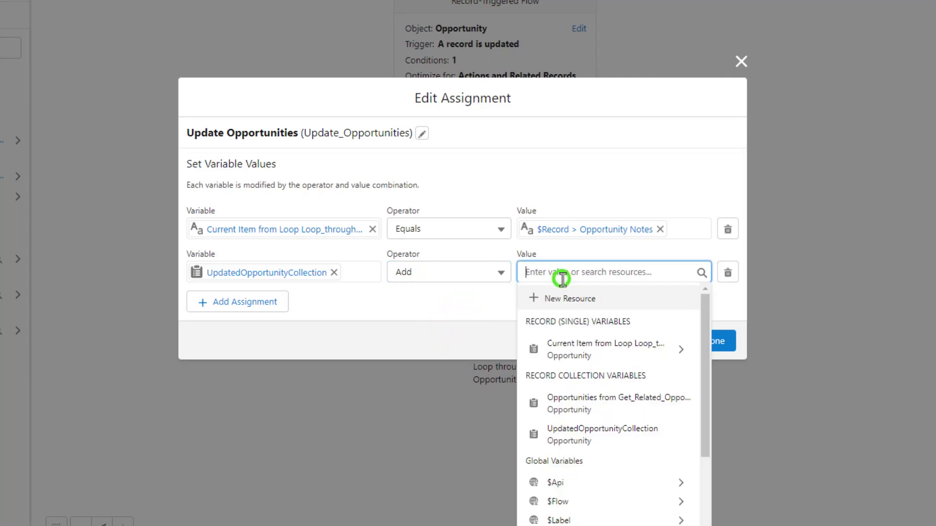
click(602, 360)
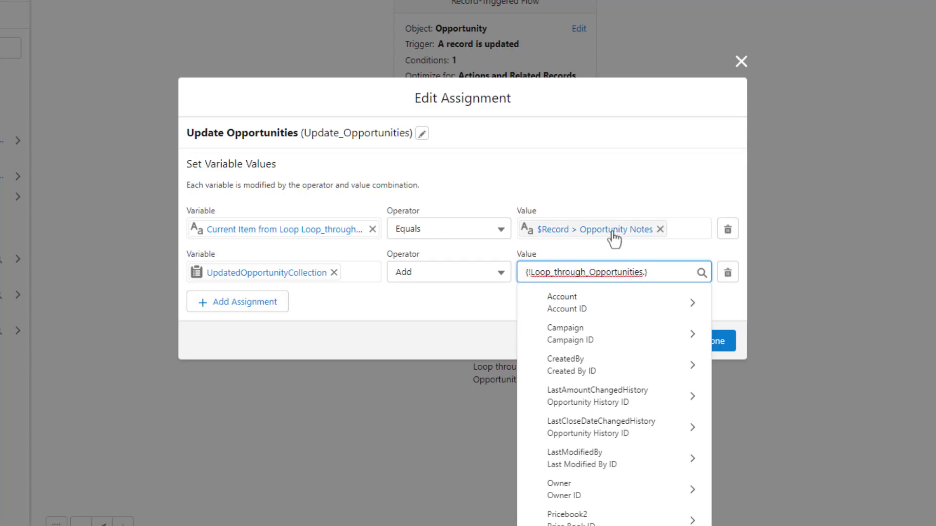
click(502, 174)
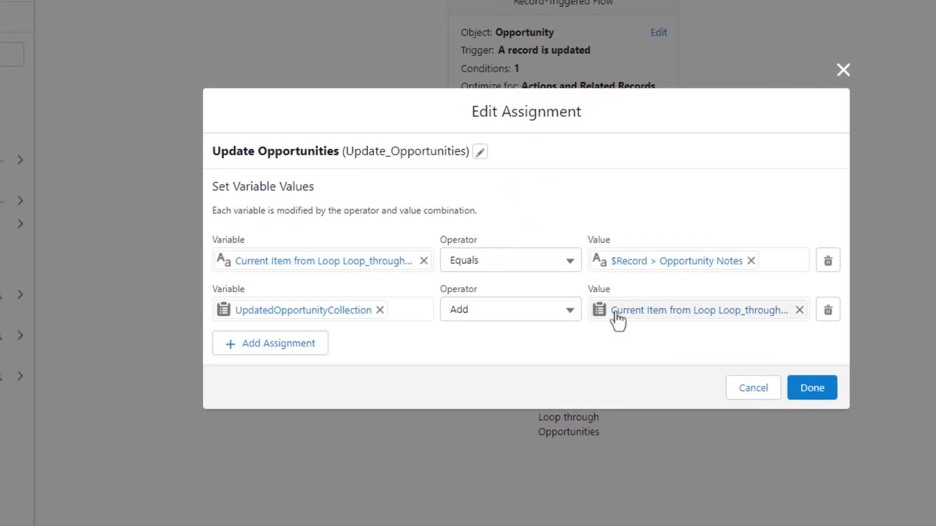
click(739, 319)
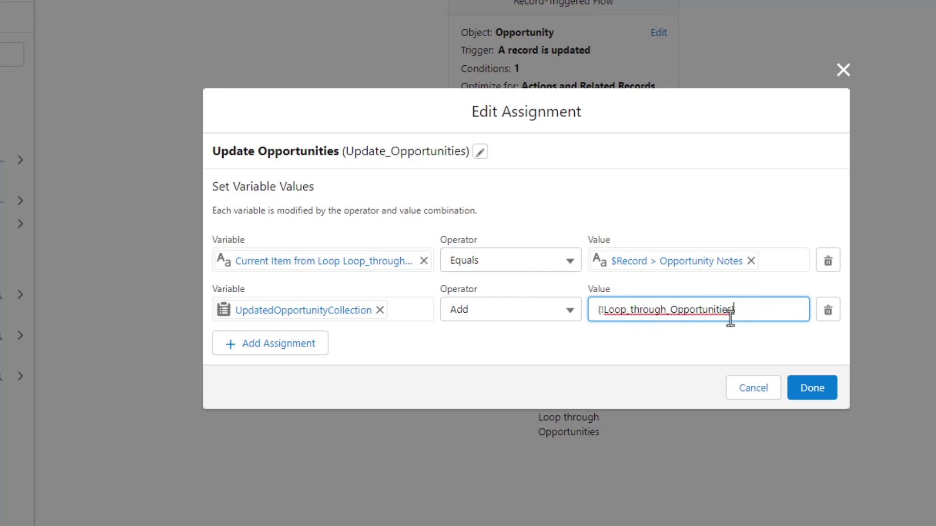
click(657, 196)
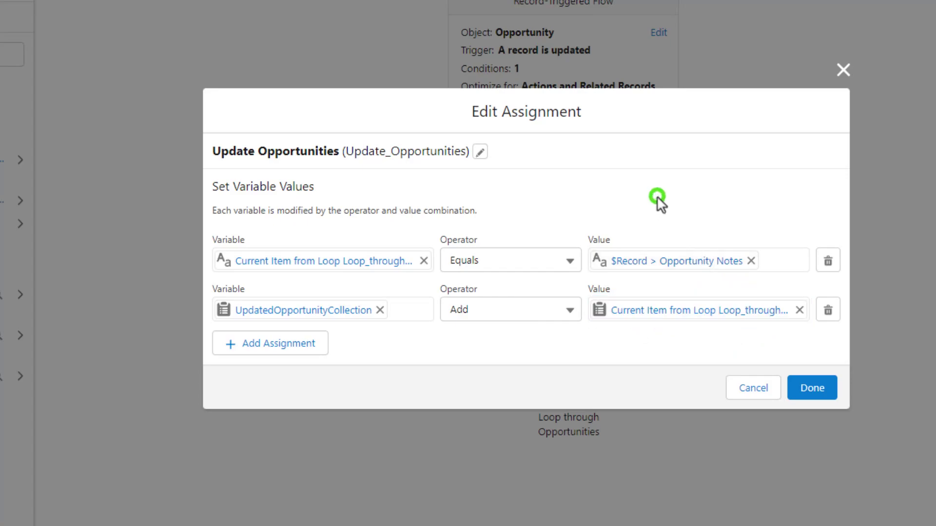
- Close the Edit Assignment dialog with Done, keeping both assignment rows
click(534, 337)
click(829, 389)
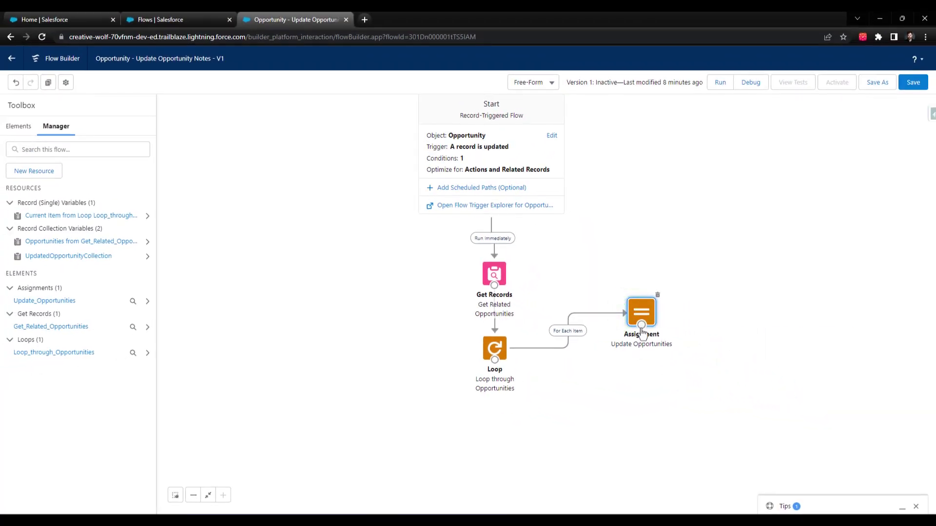
- Connect the Update Opportunities assignment back into the Loop and align it level with the Loop
drag(641, 327, 502, 361)
drag(648, 312, 651, 351)
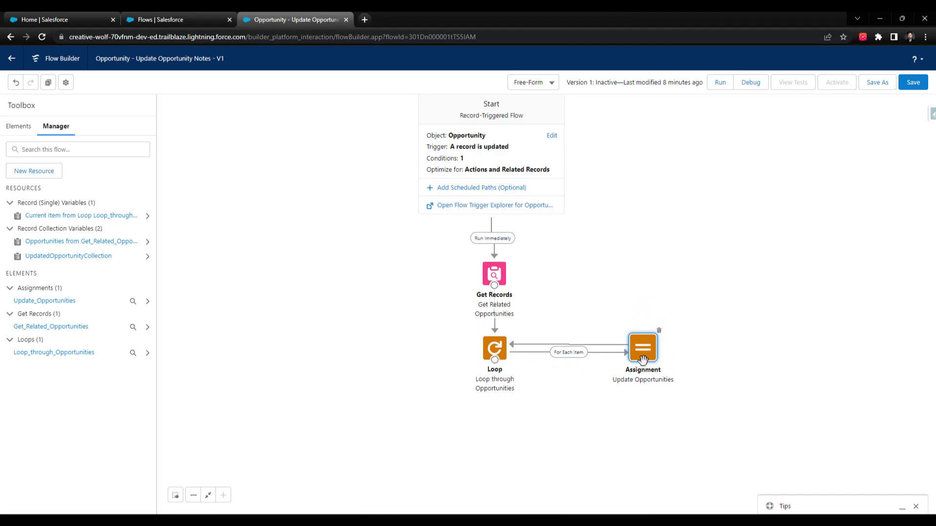
click(496, 364)
- Place a new Update Records element on the canvas below the Loop
drag(407, 358, 391, 314)
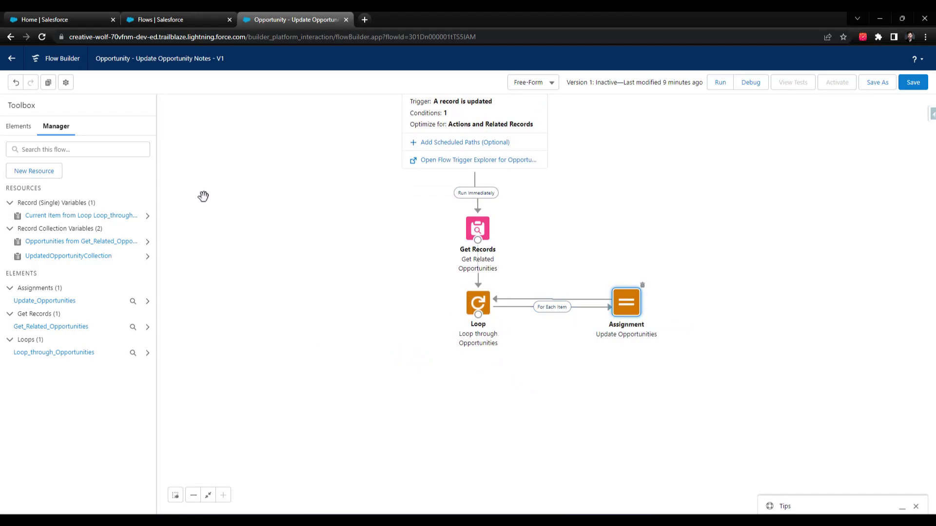
click(25, 135)
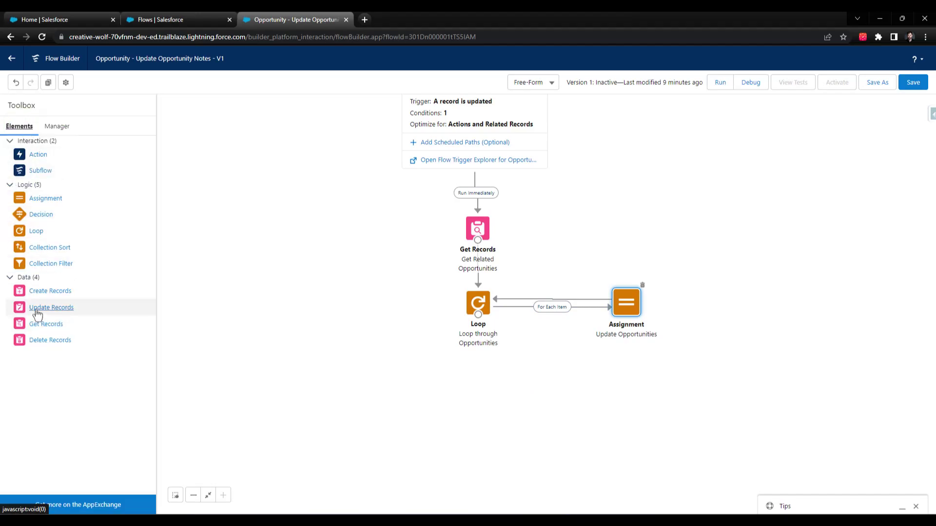
drag(38, 314, 470, 373)
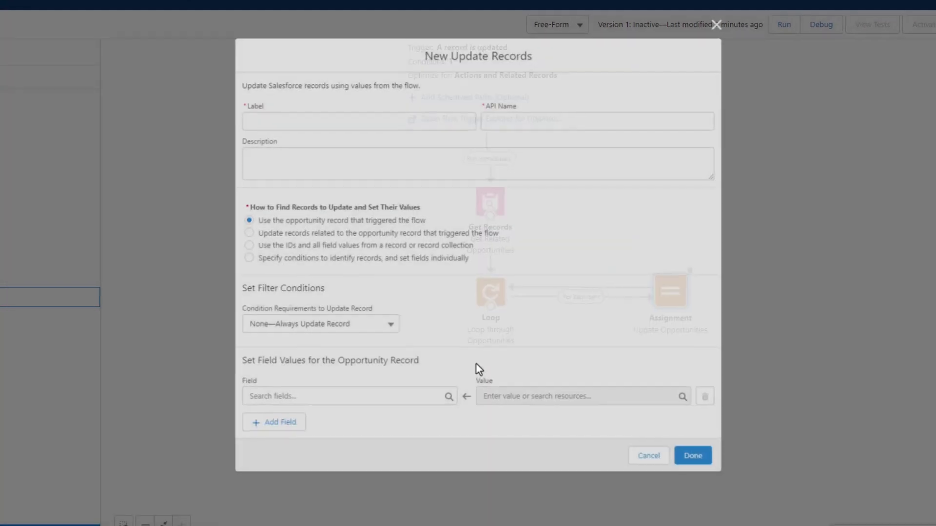
- Label the step 'Update Related Opportunity Notes' with API name Update_Related_Opportunity_Notes
text(Up)
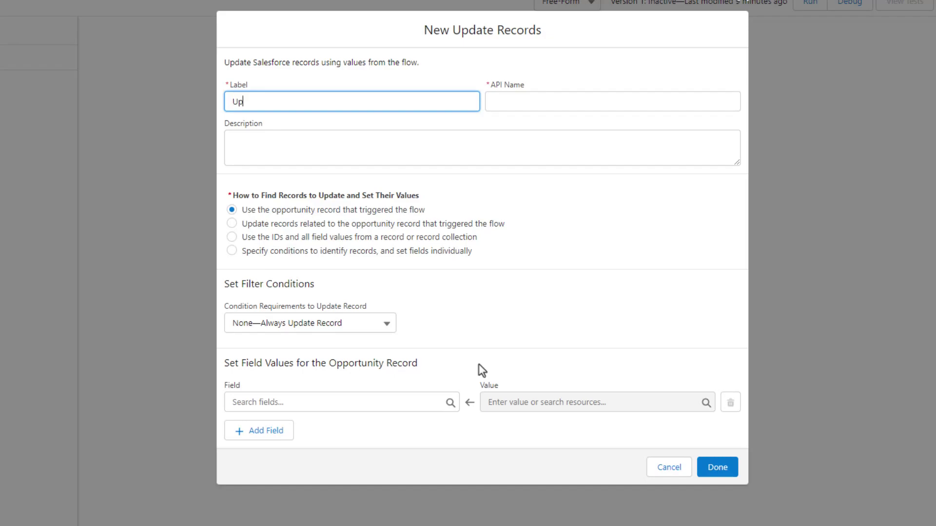
text(date Opportunities)
key(Tab)
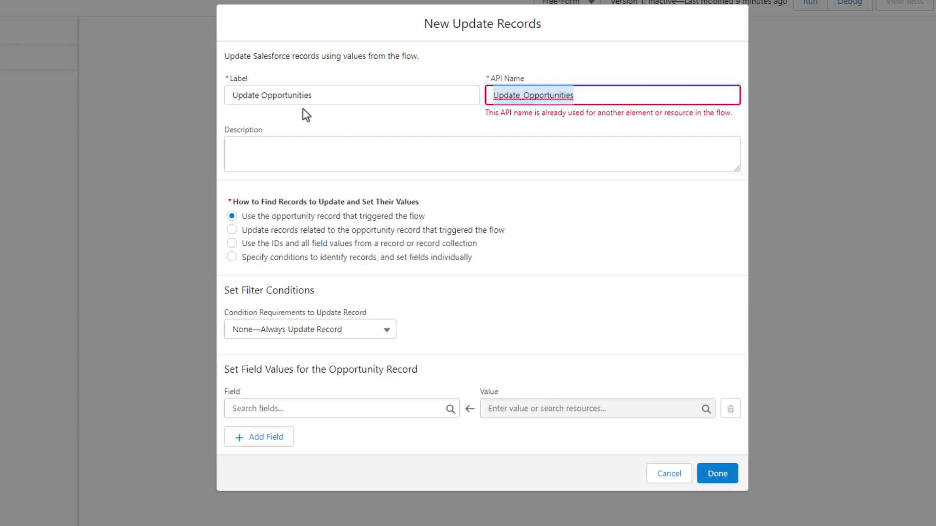
click(312, 95)
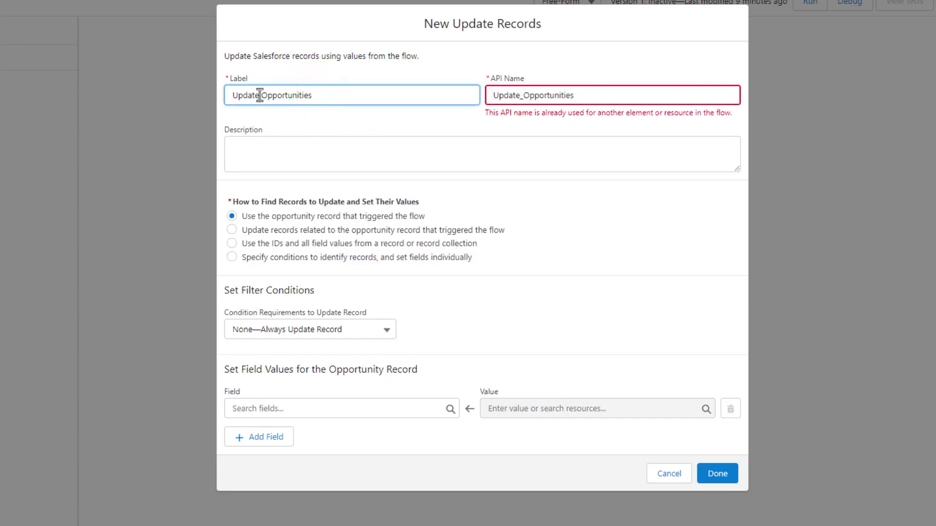
key(BackSpace)
key(BackSpace)
key(BackSpace)
text(y Notes)
key(Tab)
key(BackSpace)
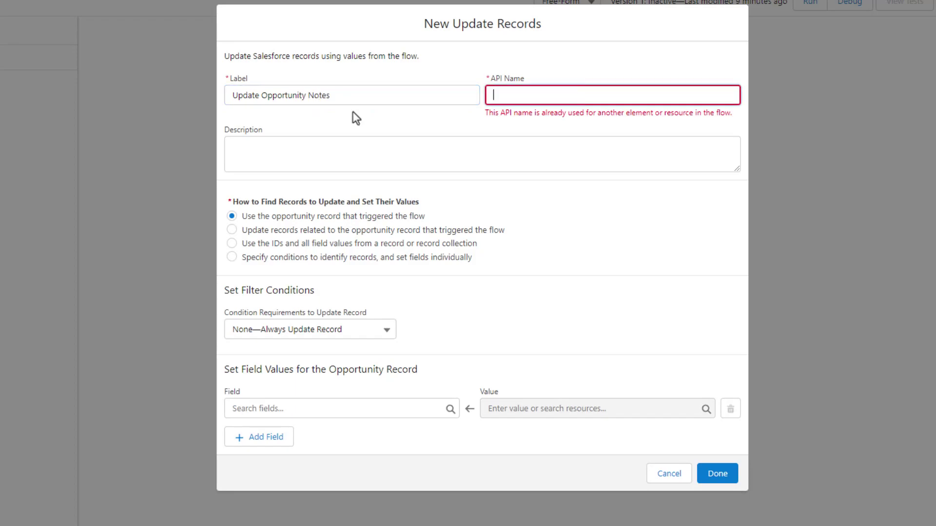
click(254, 94)
text(Related)
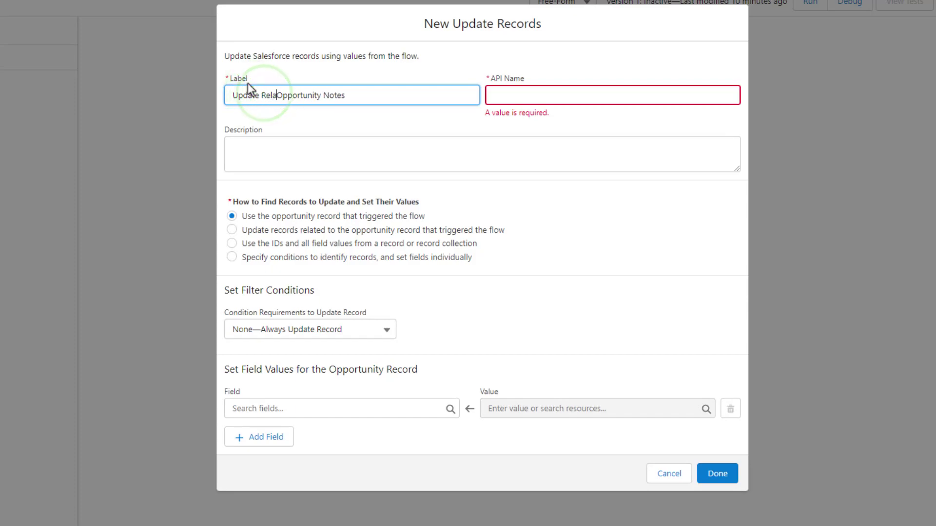
key(Tab)
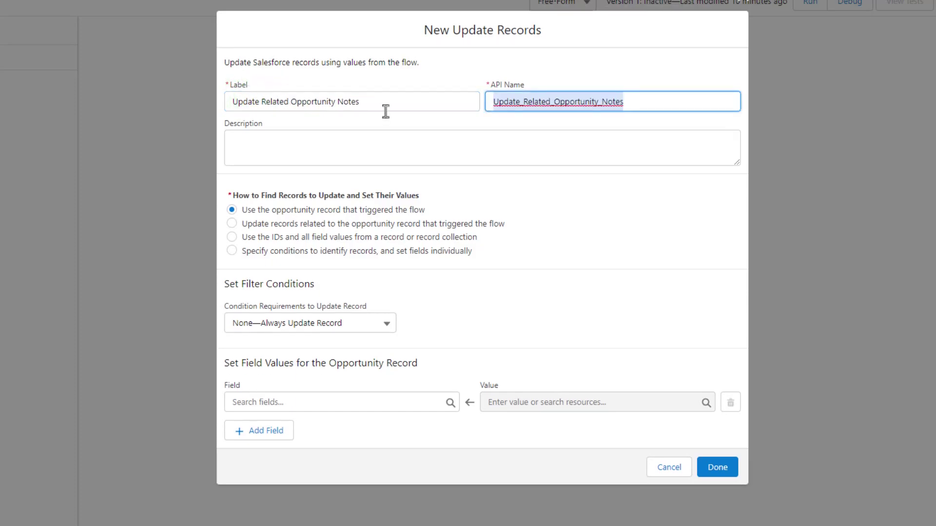
click(319, 68)
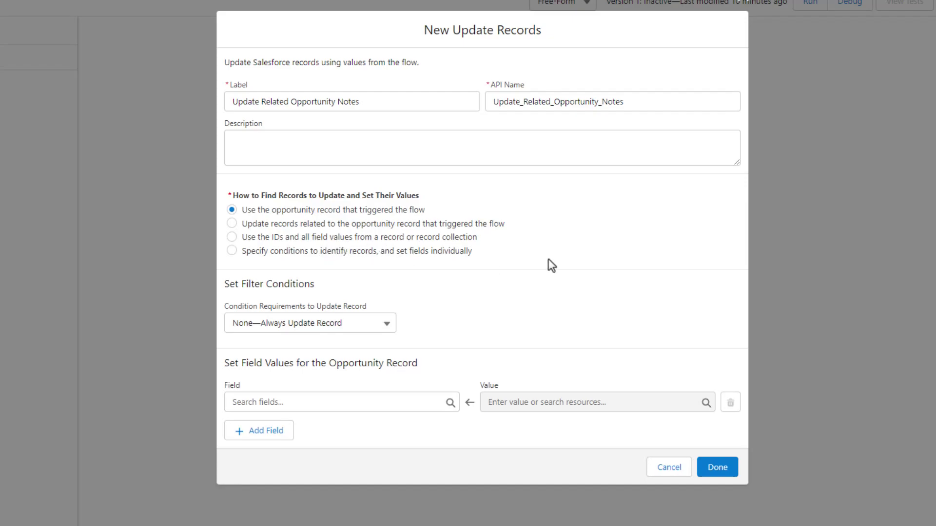
- Update records using IDs and field values from UpdatedOpportunityCollection, and add the step
click(231, 236)
click(633, 295)
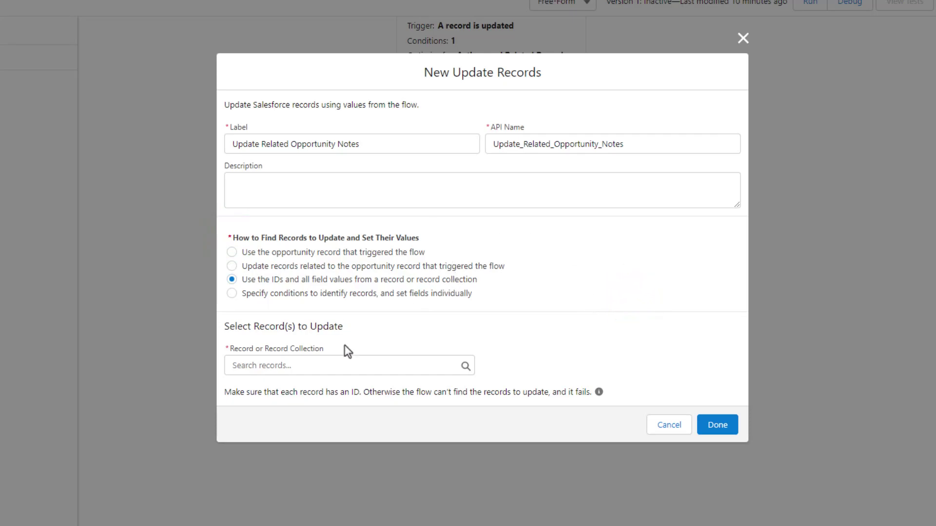
click(349, 369)
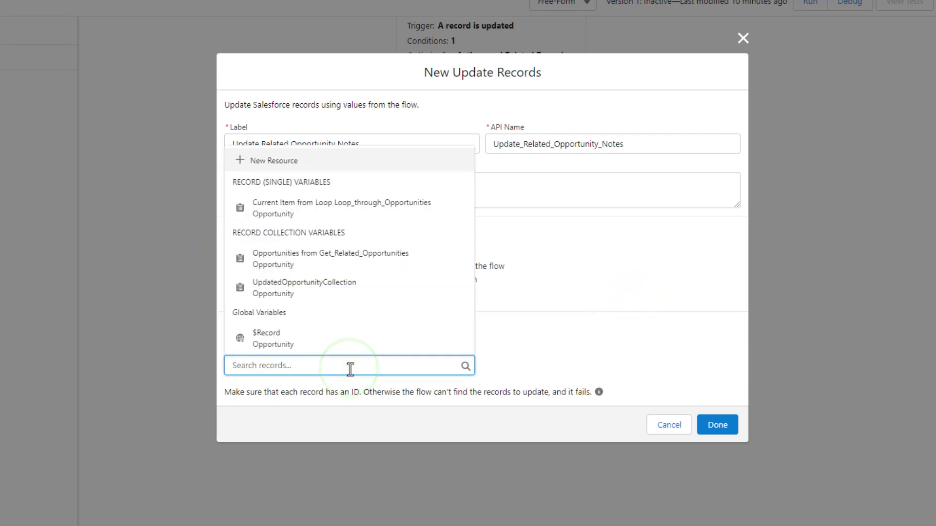
click(302, 291)
click(625, 289)
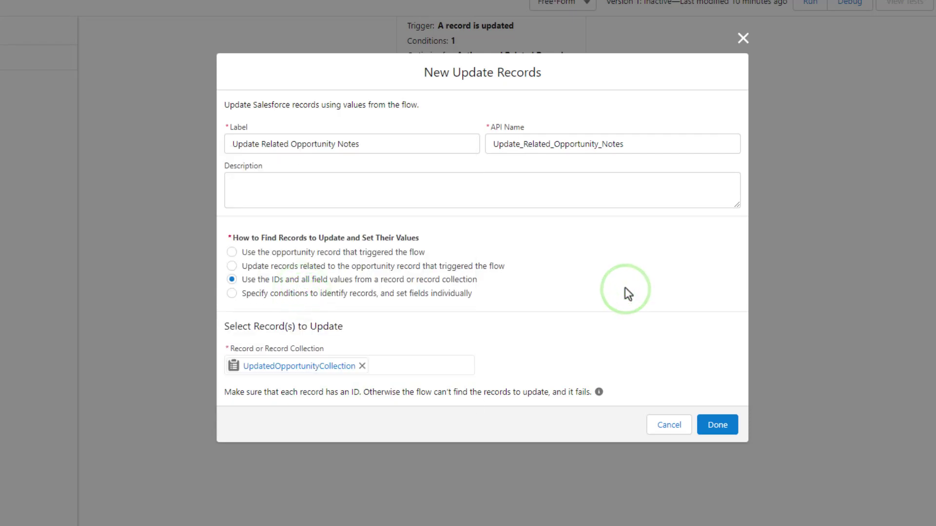
click(728, 427)
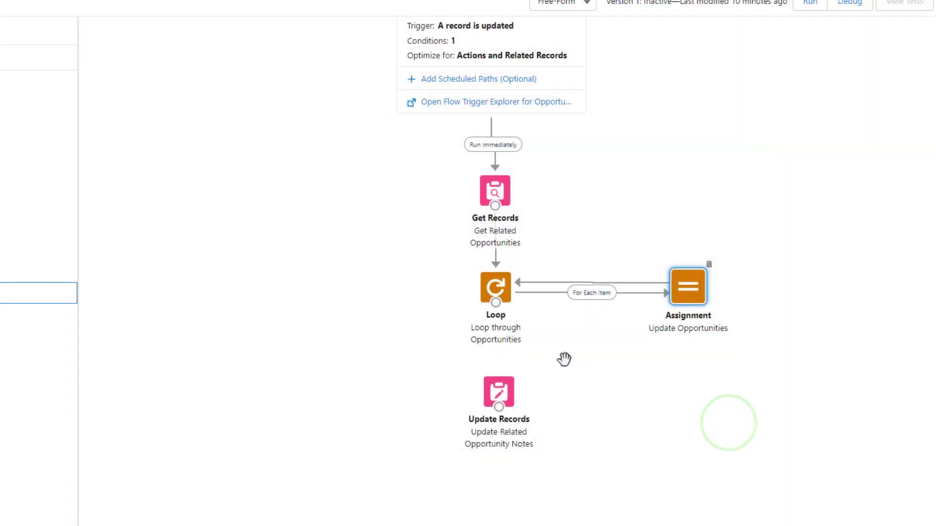
- Link the Loop's After Last Item path to Update Related Opportunity Notes and save the flow
drag(495, 302, 511, 431)
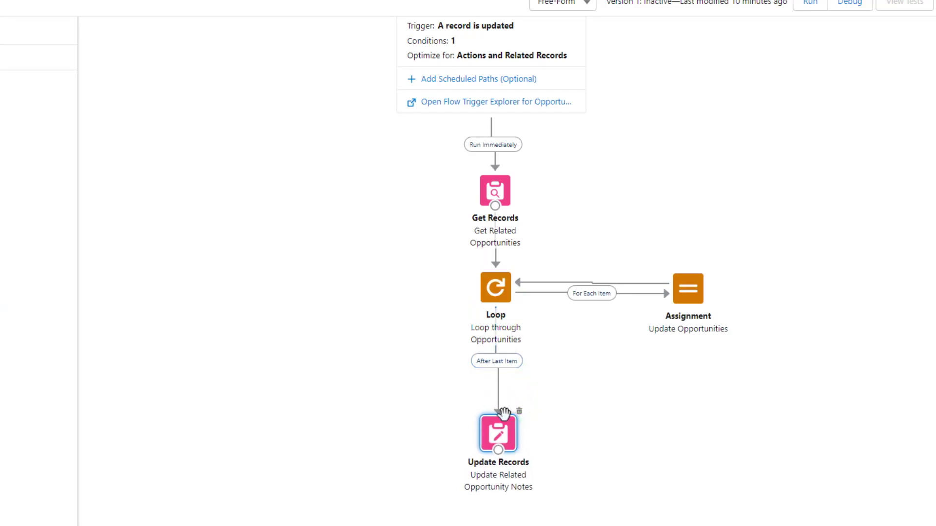
drag(507, 422, 501, 425)
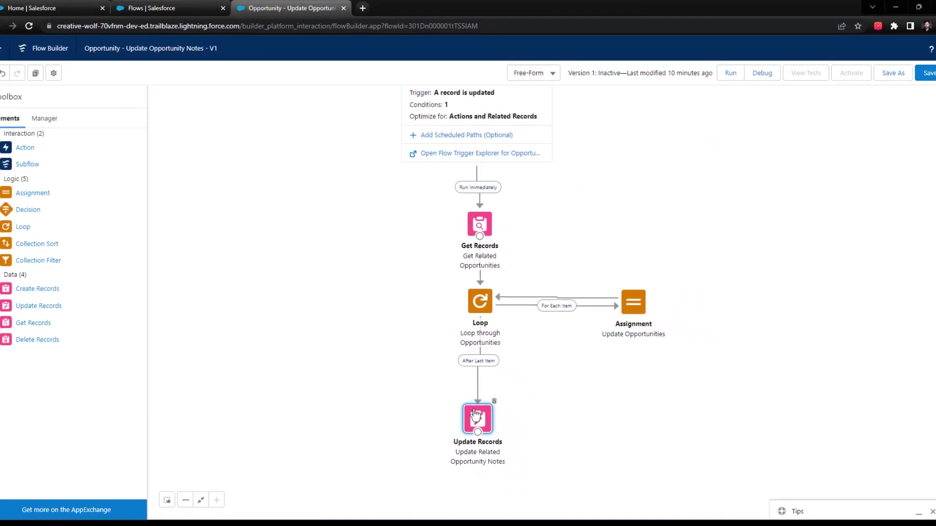
click(910, 83)
mouse_move(768, 197)
mouse_down()
mouse_move(760, 213)
mouse_move(754, 203)
mouse_up()
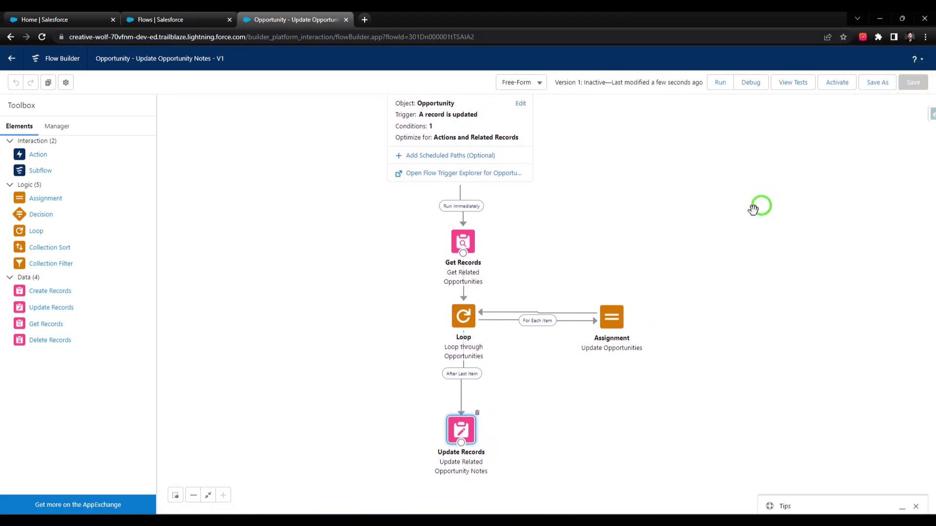
drag(668, 217, 661, 231)
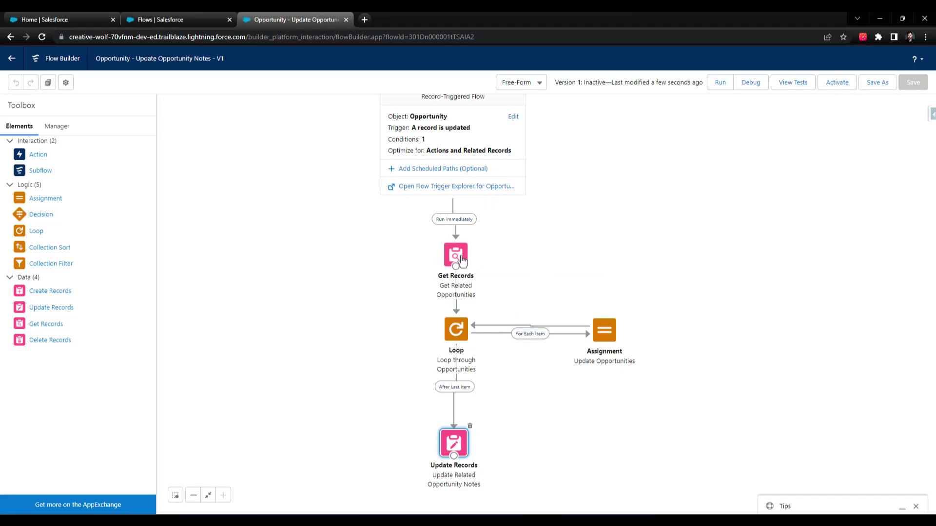
double_click(457, 338)
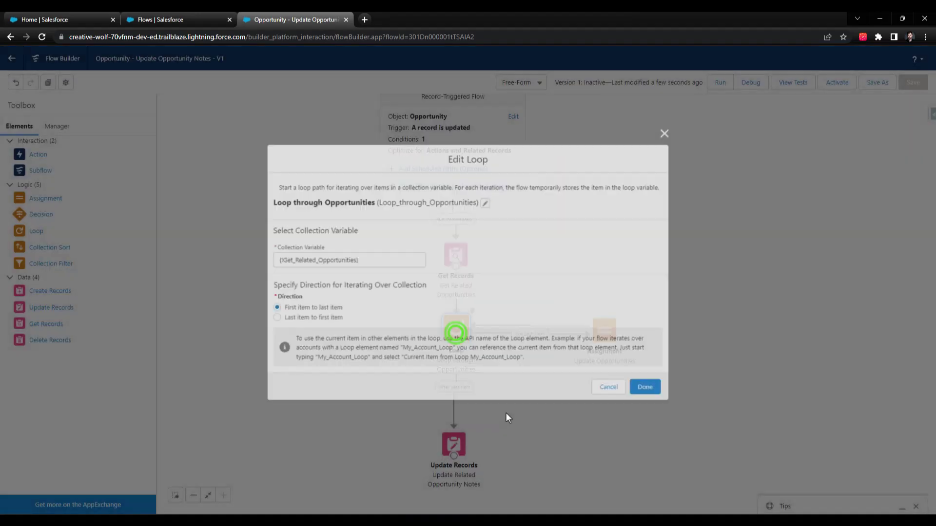
drag(274, 260, 362, 262)
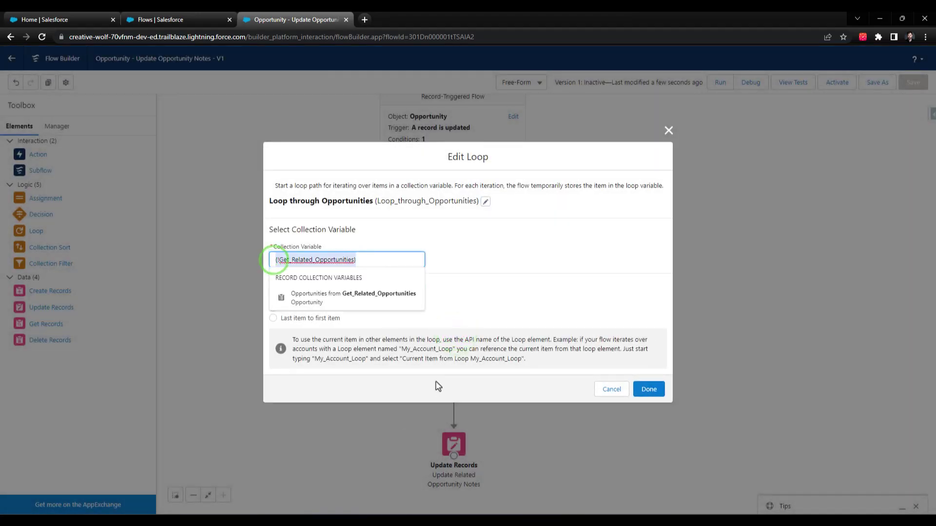
click(553, 258)
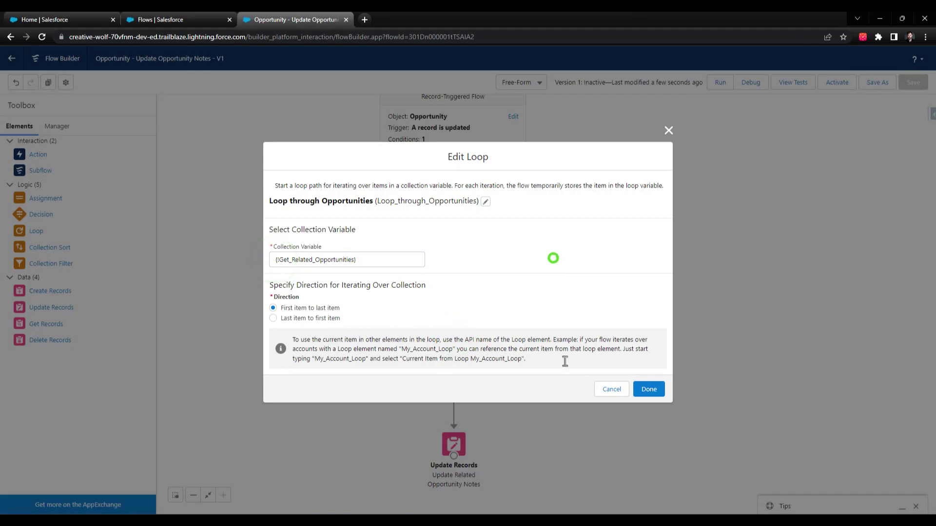
click(616, 389)
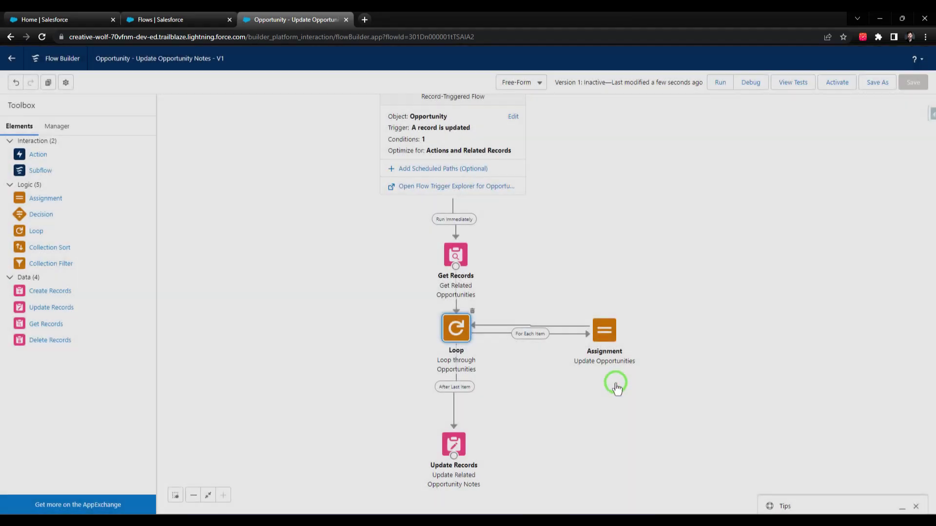
drag(604, 336, 607, 332)
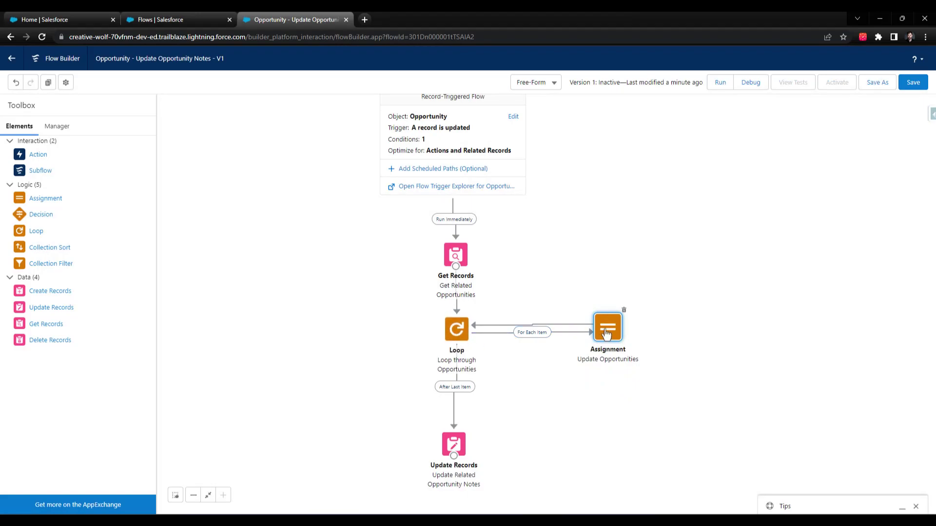
double_click(606, 332)
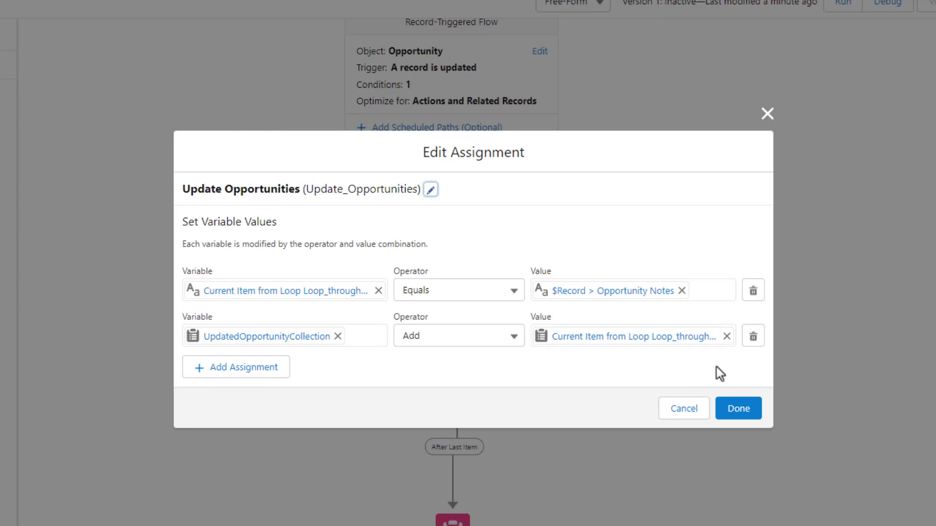
click(253, 298)
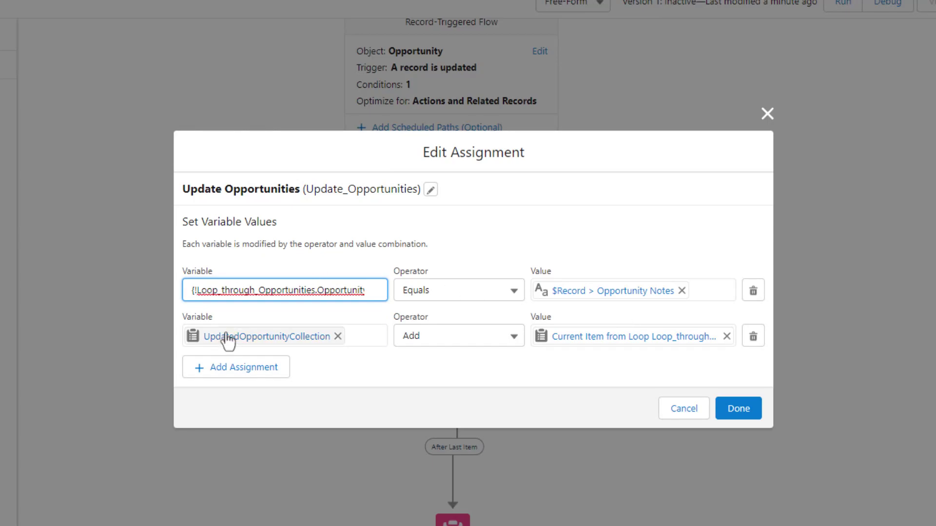
click(365, 376)
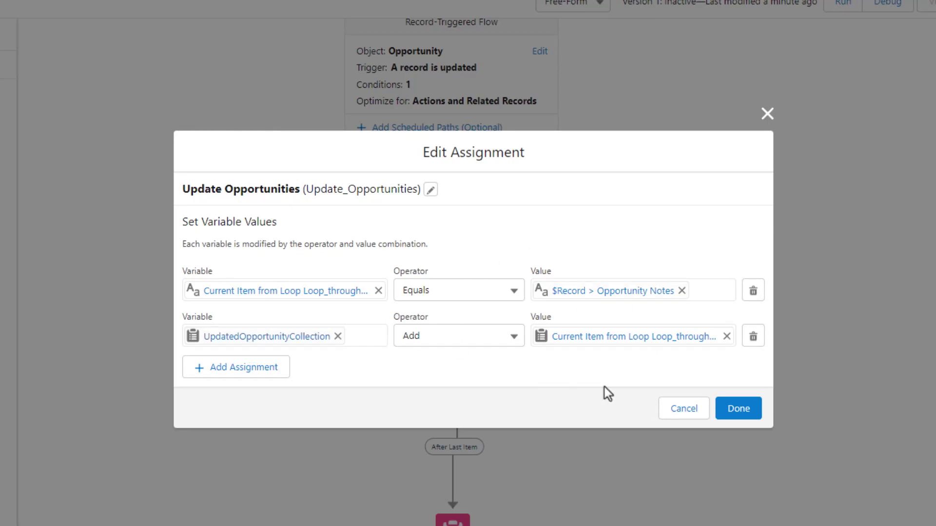
click(738, 409)
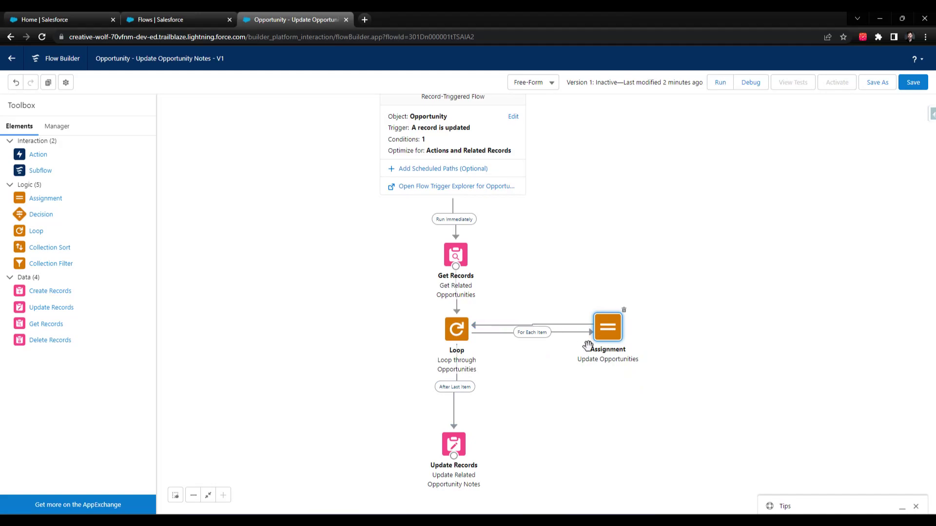
- Nudge the Assignment and Update Records nodes, then open Update Related Opportunity Notes' settings
drag(610, 342, 607, 344)
drag(453, 445, 457, 432)
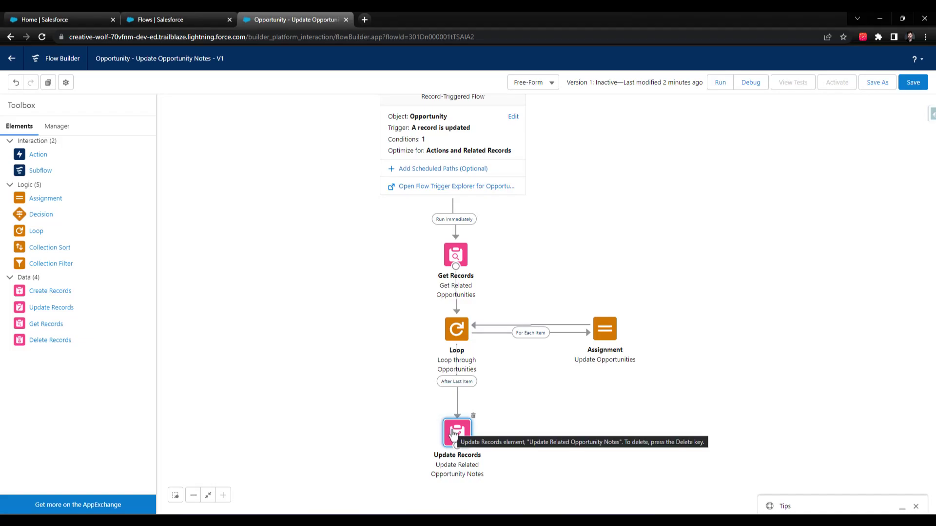
double_click(456, 435)
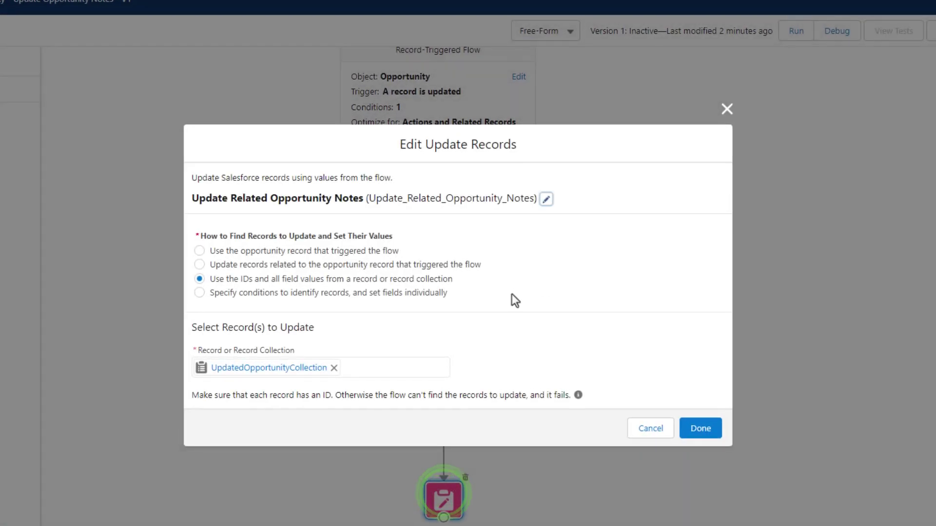